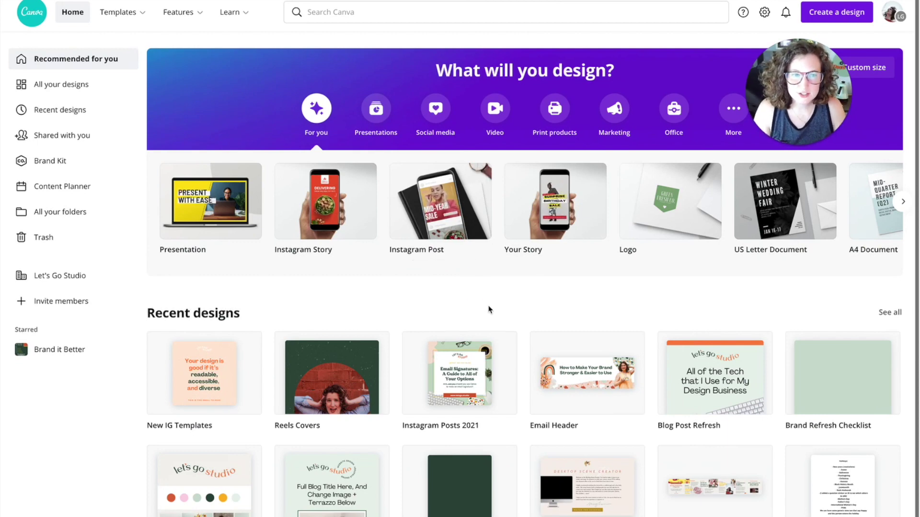
Step: Scroll the Squarespace post to Vector Files and follow its link to CloudConvert's EPS to SVG converter
{"action": "scroll", "coordinate": [487, 309], "scroll_direction": "down", "scroll_amount": 1}
{"action": "scroll", "coordinate": [494, 297], "scroll_direction": "up", "scroll_amount": 1}
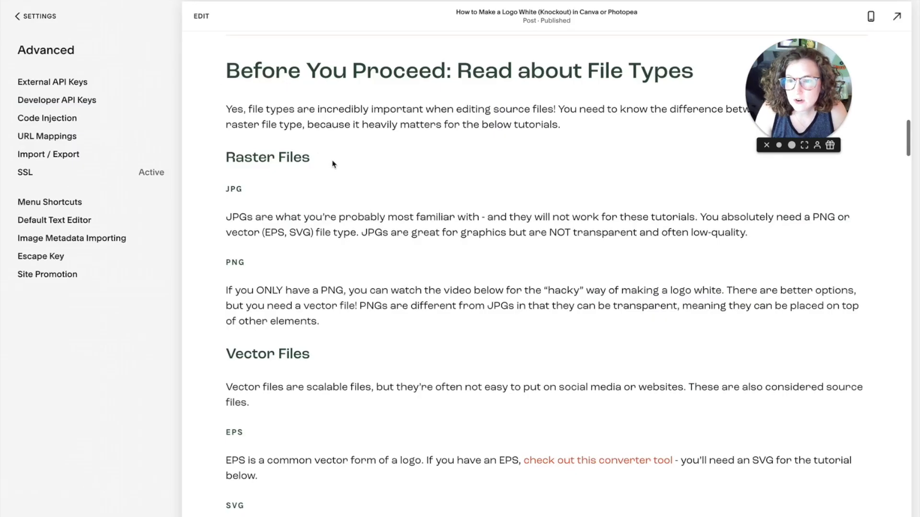
{"action": "scroll", "coordinate": [336, 167], "scroll_direction": "down", "scroll_amount": 1}
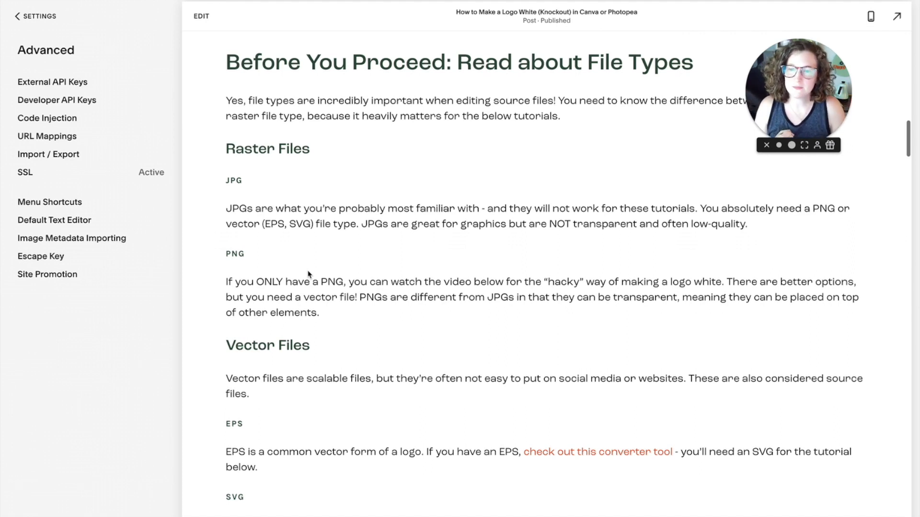
{"action": "scroll", "coordinate": [307, 273], "scroll_direction": "down", "scroll_amount": 3}
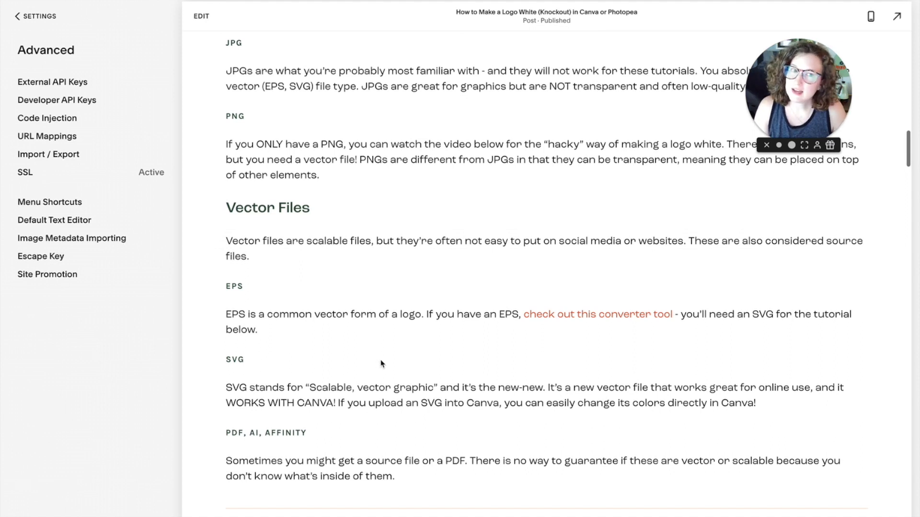
{"action": "left_click", "coordinate": [537, 320]}
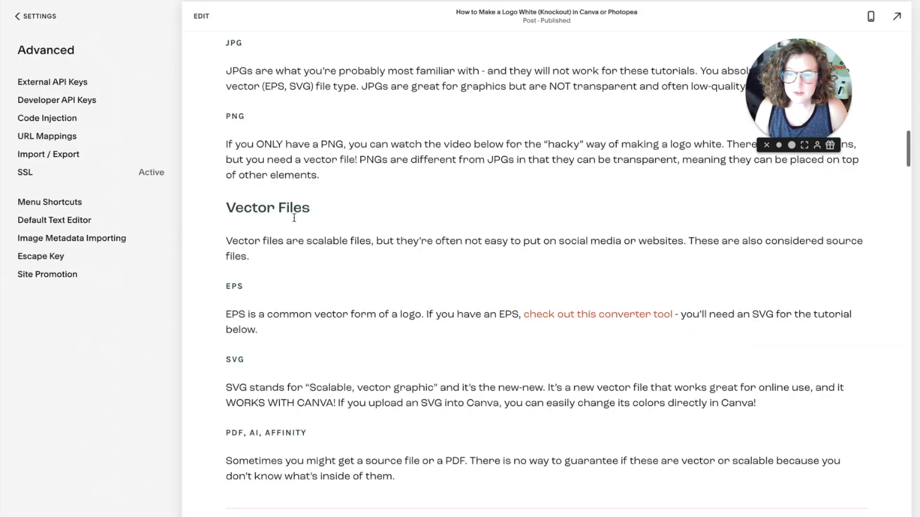
Step: Scroll down the CloudConvert EPS to SVG converter page to show it
{"action": "scroll", "coordinate": [294, 218], "scroll_direction": "down", "scroll_amount": 10}
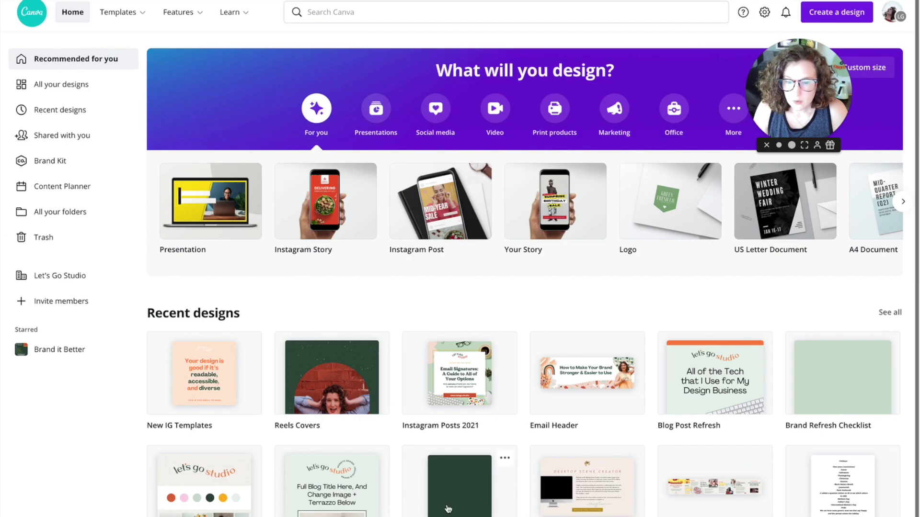
Step: Open the dark green Instagram post and drag the uploaded Let's Go Studio PNG into its upper half
{"action": "left_click", "coordinate": [440, 202]}
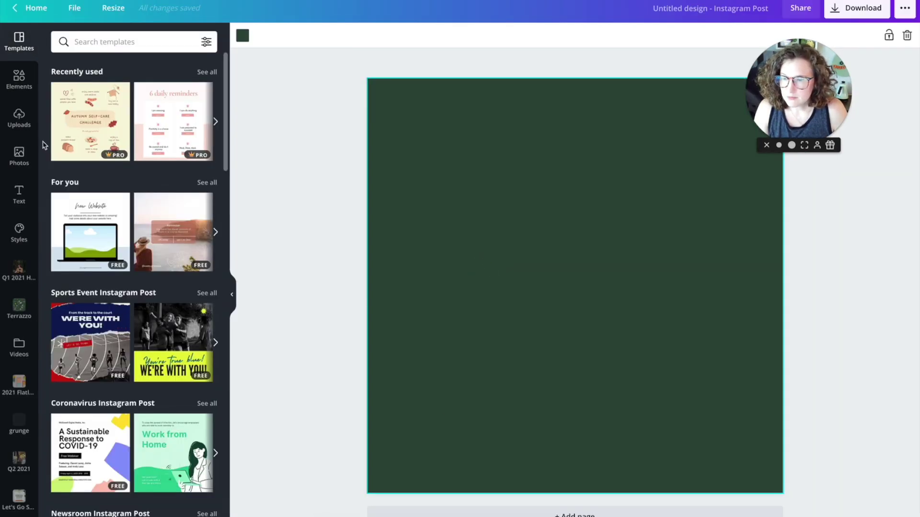
{"action": "left_click", "coordinate": [19, 118]}
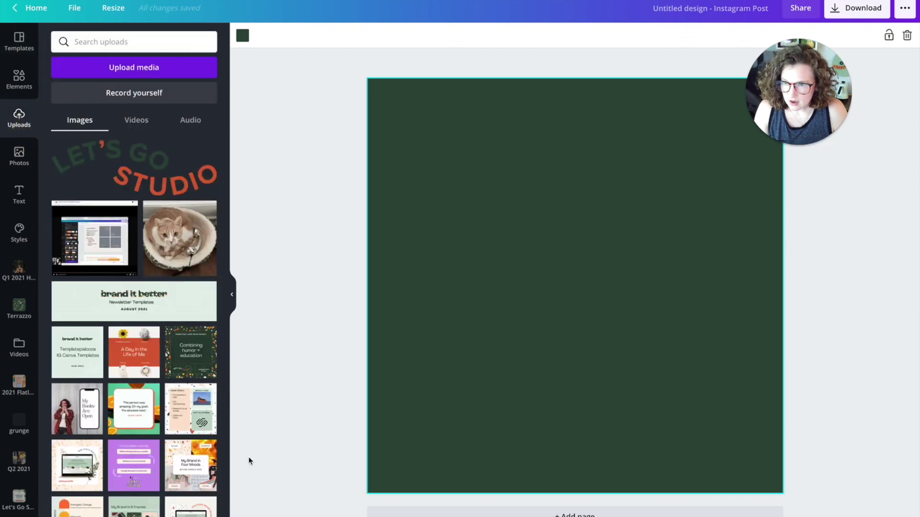
{"action": "left_click", "coordinate": [207, 150]}
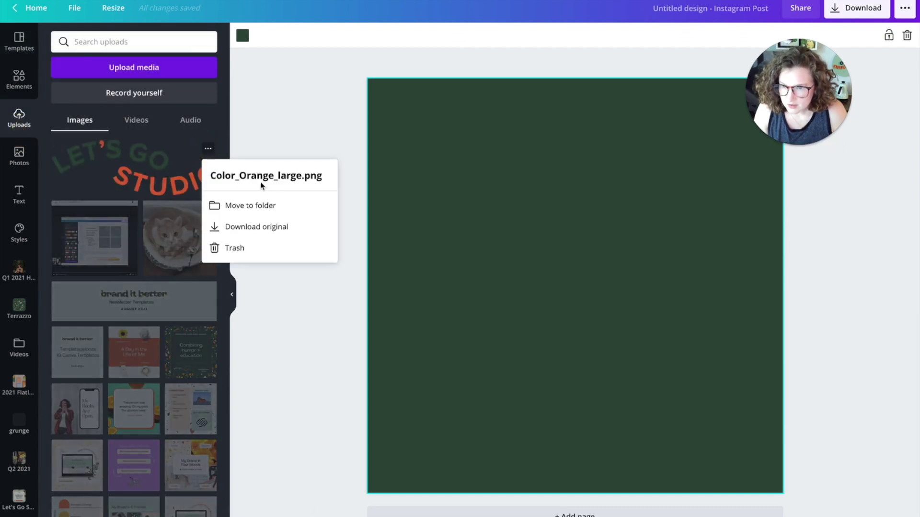
{"action": "left_click", "coordinate": [162, 170]}
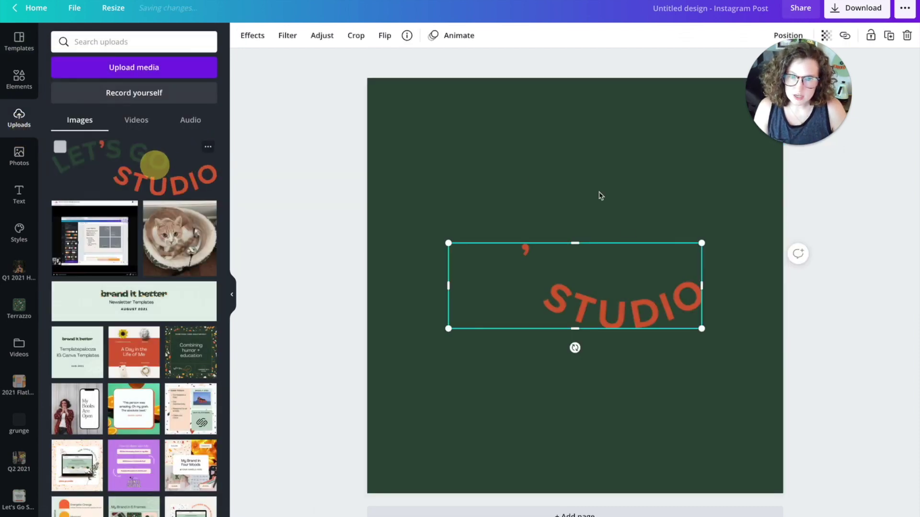
{"action": "left_click_drag", "start_coordinate": [621, 292], "coordinate": [620, 198]}
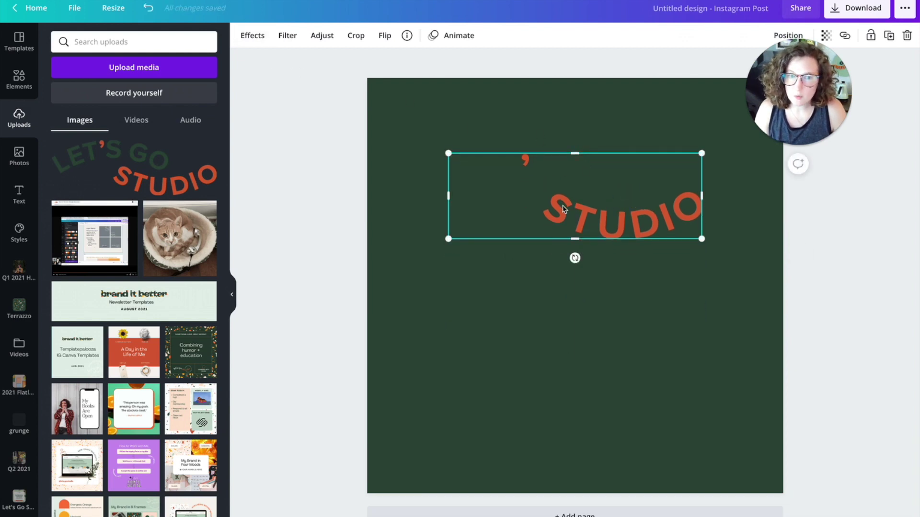
{"action": "left_click_drag", "start_coordinate": [563, 206], "coordinate": [558, 194]}
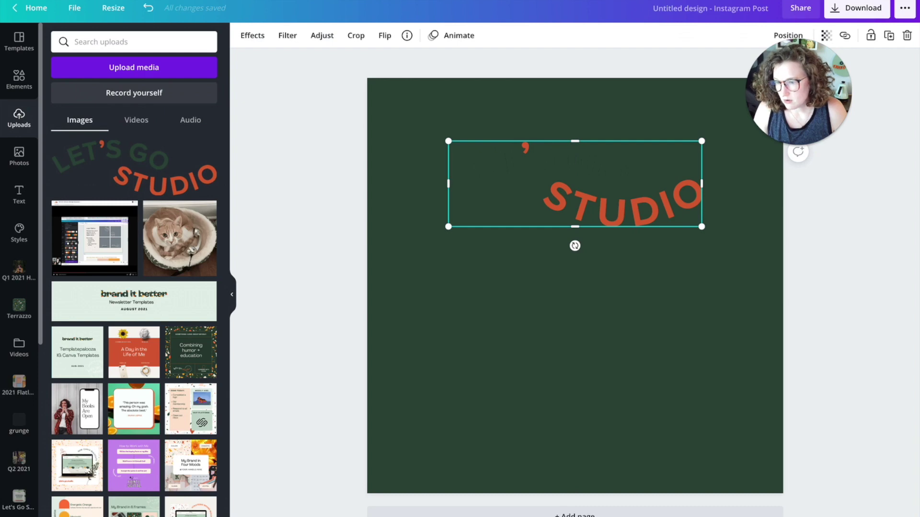
{"action": "left_click", "coordinate": [19, 498]}
Step: Add the circular let's go studio SVG logo from the Let's Go Studio folder to the post
{"action": "left_click", "coordinate": [123, 113]}
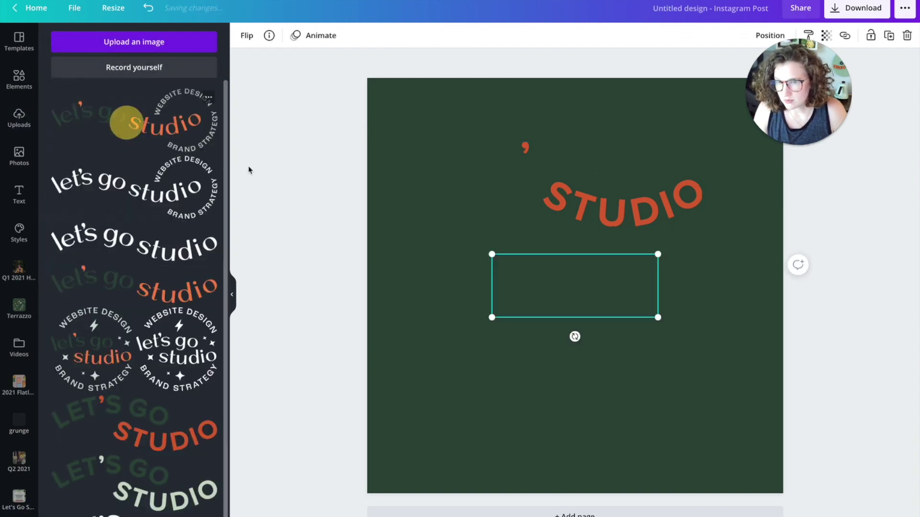
{"action": "left_click", "coordinate": [208, 98]}
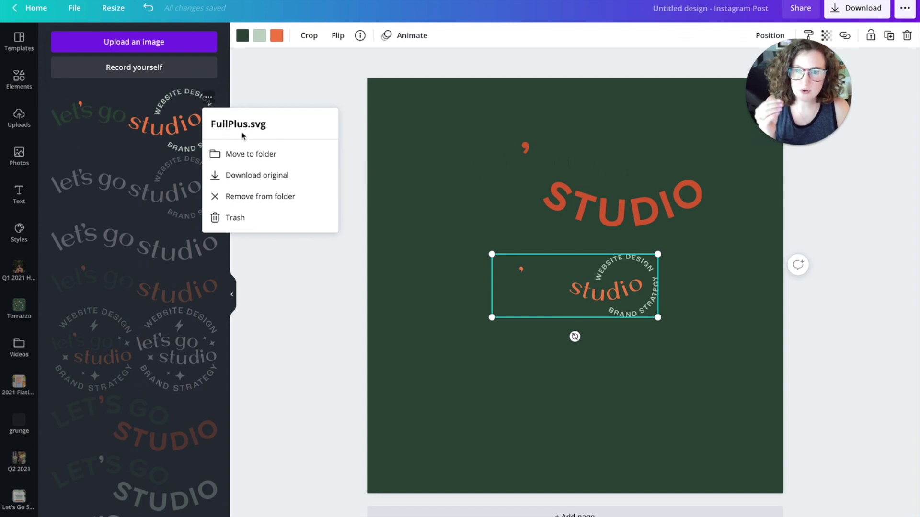
{"action": "left_click", "coordinate": [570, 275]}
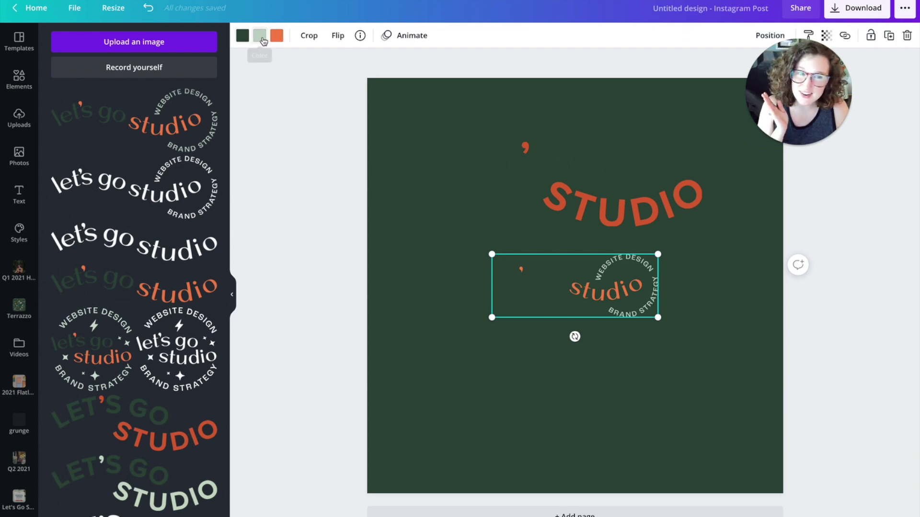
Step: Recolour the logo's dark green, light green and orange parts to white
{"action": "left_click", "coordinate": [243, 36]}
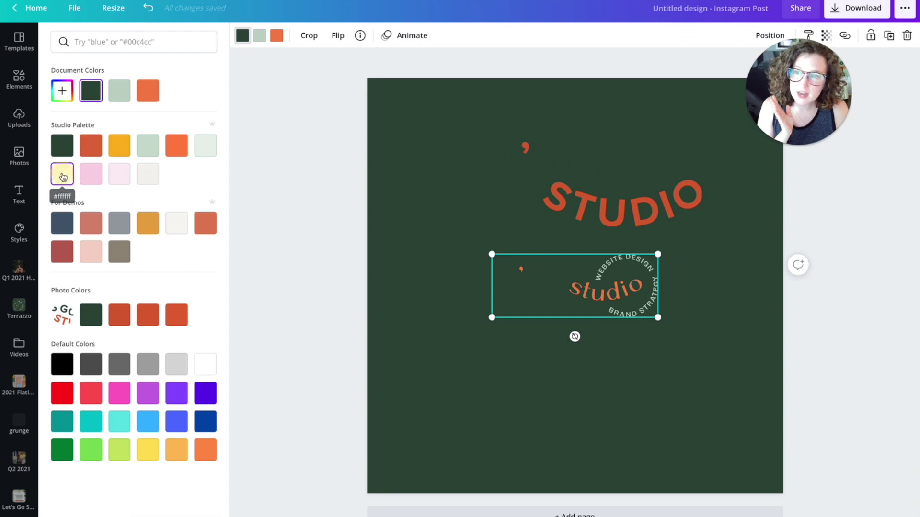
{"action": "left_click", "coordinate": [63, 178]}
{"action": "left_click", "coordinate": [259, 37]}
{"action": "left_click", "coordinate": [62, 175]}
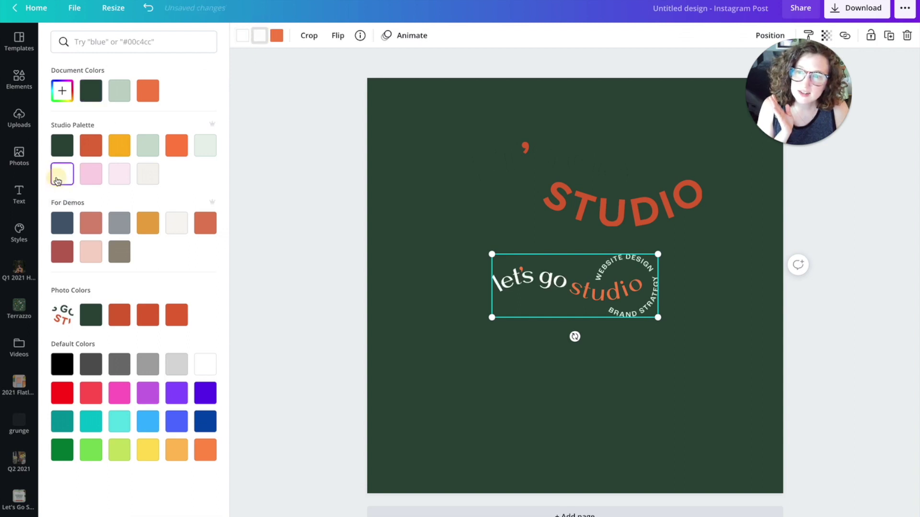
{"action": "left_click", "coordinate": [277, 36]}
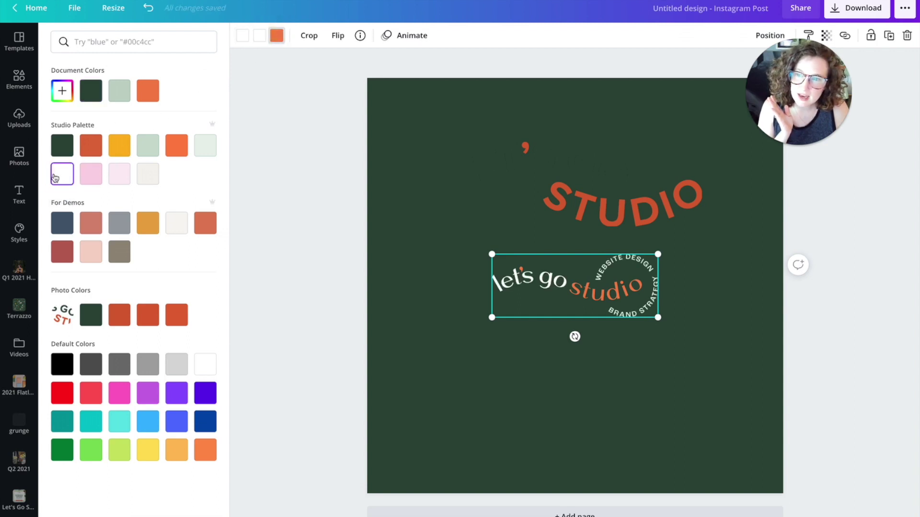
{"action": "left_click", "coordinate": [63, 174]}
Step: Move the white logo to the lower left and enlarge it across the post's bottom half
{"action": "left_click_drag", "start_coordinate": [563, 283], "coordinate": [457, 444]}
{"action": "left_click_drag", "start_coordinate": [551, 416], "coordinate": [753, 272]}
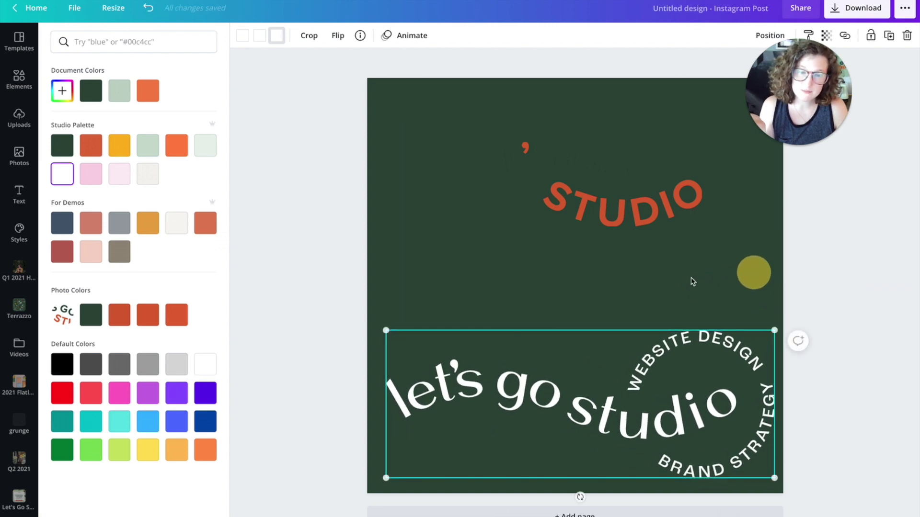
{"action": "left_click", "coordinate": [684, 281]}
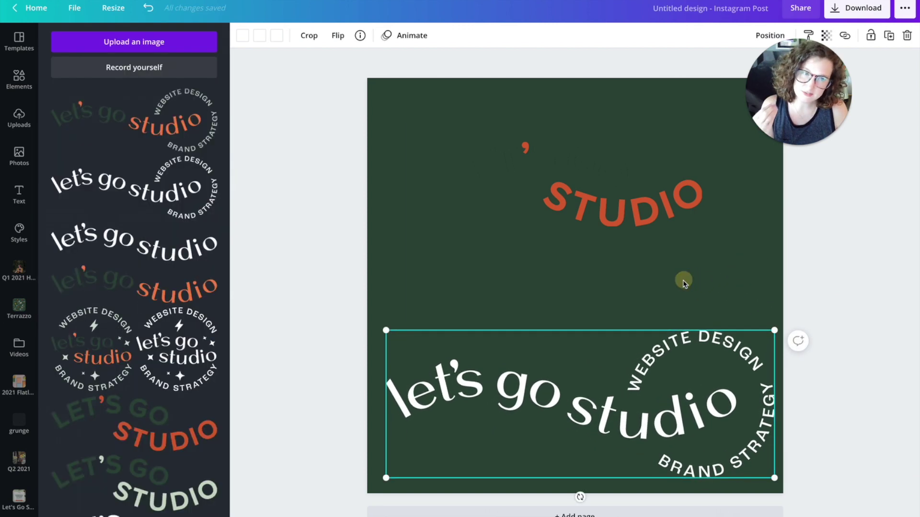
Step: Select the orange STUDIO logo, then leave the design for Canva's home page
{"action": "left_click", "coordinate": [637, 205]}
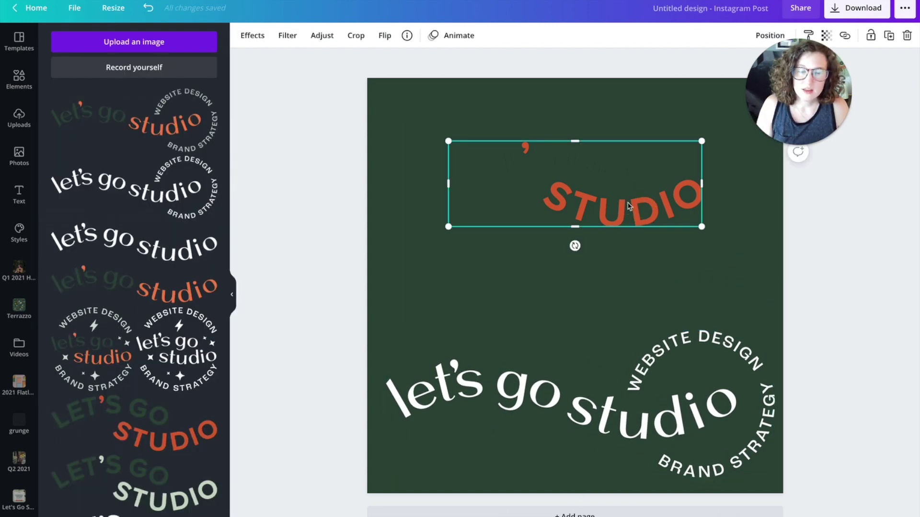
{"action": "left_click", "coordinate": [563, 113]}
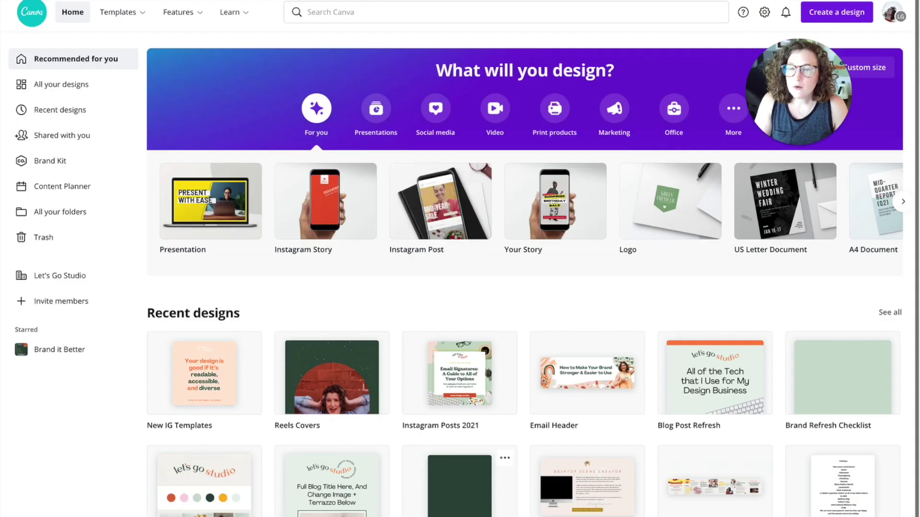
Step: Start an Edit photo design by uploading Circle_large.png from Let's Go Studio (again) > 2021 Logo Refresh
{"action": "left_click_drag", "start_coordinate": [828, 65], "coordinate": [747, 64]}
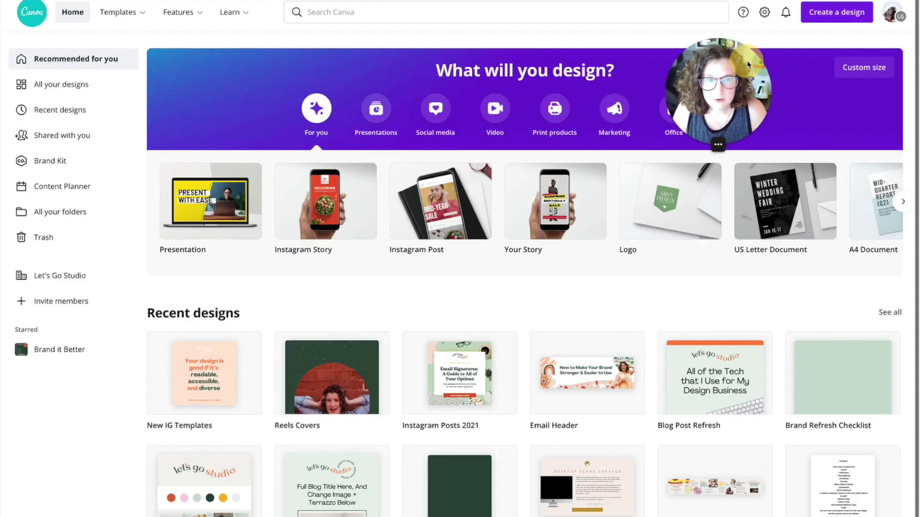
{"action": "left_click", "coordinate": [836, 12]}
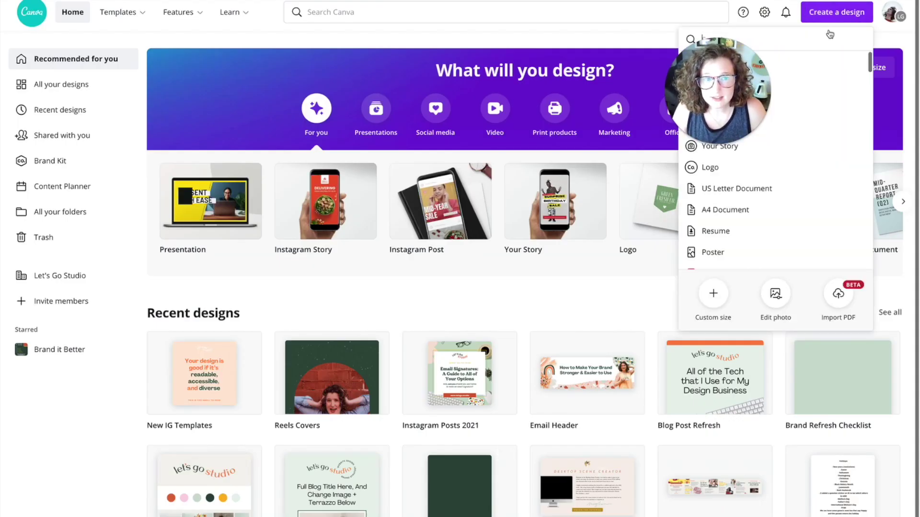
{"action": "left_click", "coordinate": [775, 316]}
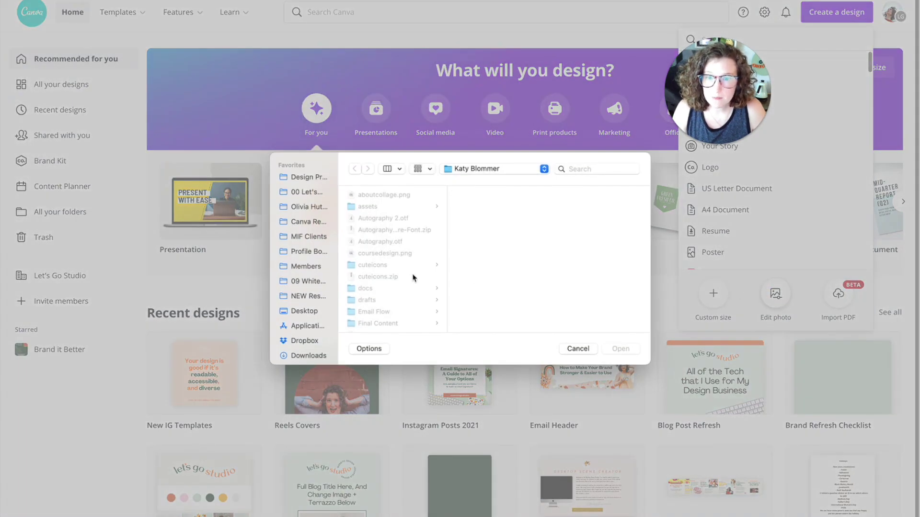
{"action": "left_click", "coordinate": [321, 206]}
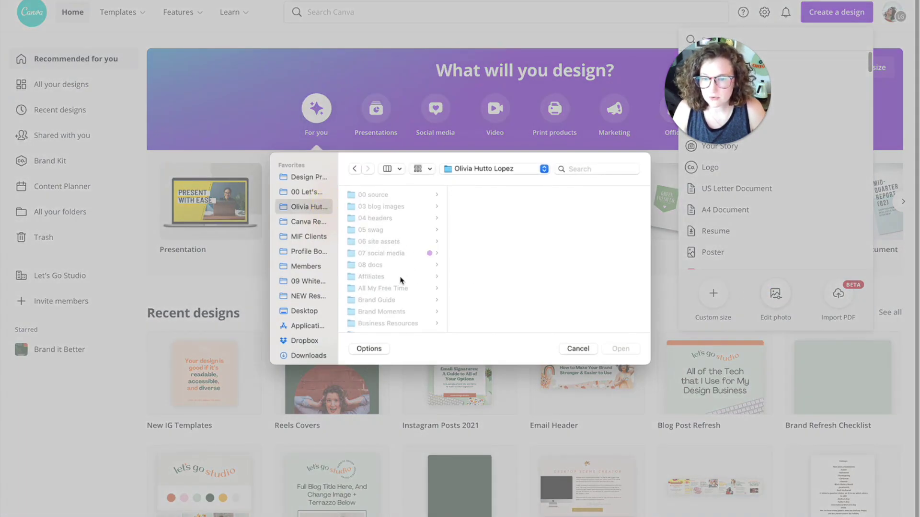
{"action": "scroll", "coordinate": [402, 280], "scroll_direction": "down", "scroll_amount": 5}
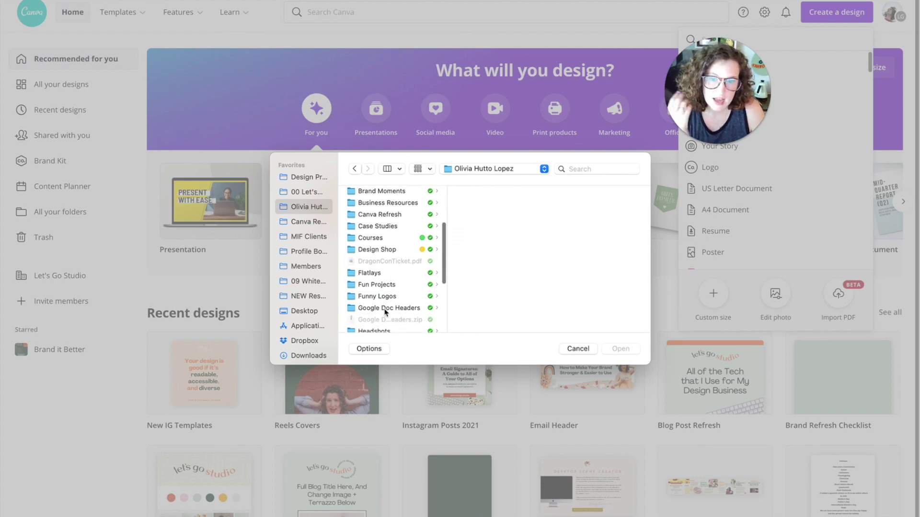
{"action": "scroll", "coordinate": [385, 311], "scroll_direction": "down", "scroll_amount": 5}
{"action": "left_click", "coordinate": [389, 247]}
{"action": "left_click", "coordinate": [495, 194]}
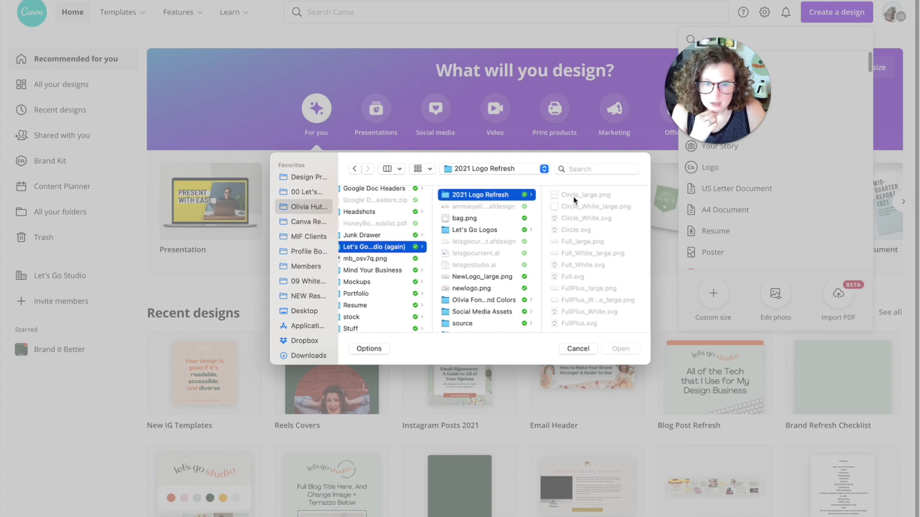
{"action": "left_click", "coordinate": [575, 196]}
{"action": "left_click", "coordinate": [621, 348]}
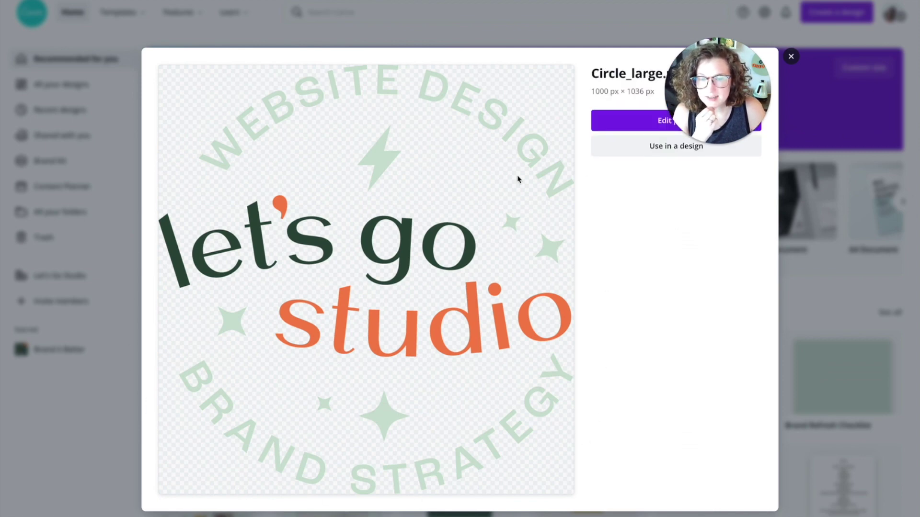
Step: Open Circle_large.png in the editor, make the page background dark green, and align the logo flush
{"action": "left_click", "coordinate": [625, 127]}
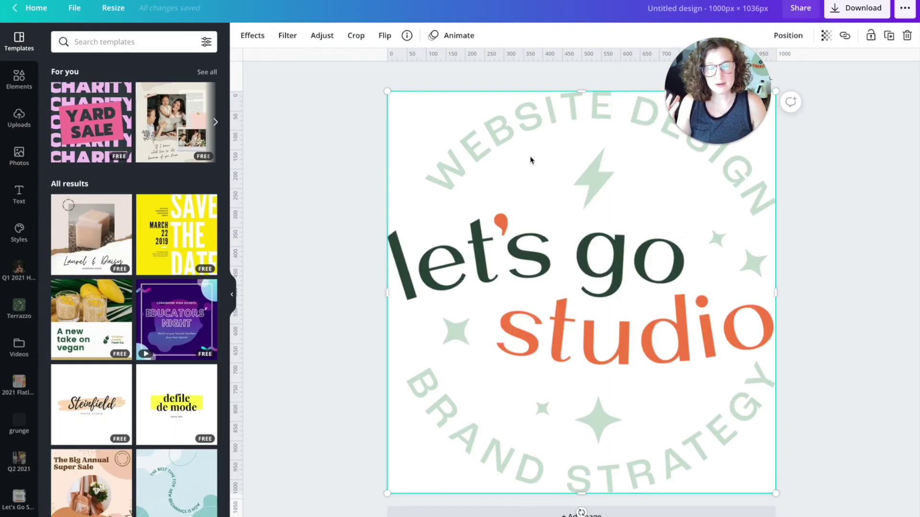
{"action": "left_click_drag", "start_coordinate": [513, 154], "coordinate": [527, 156]}
{"action": "left_click", "coordinate": [397, 142]}
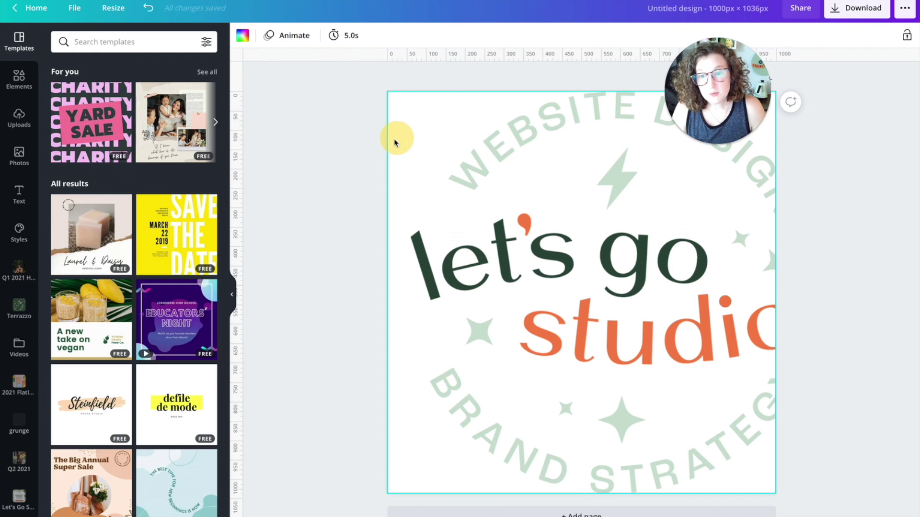
{"action": "left_click", "coordinate": [243, 35]}
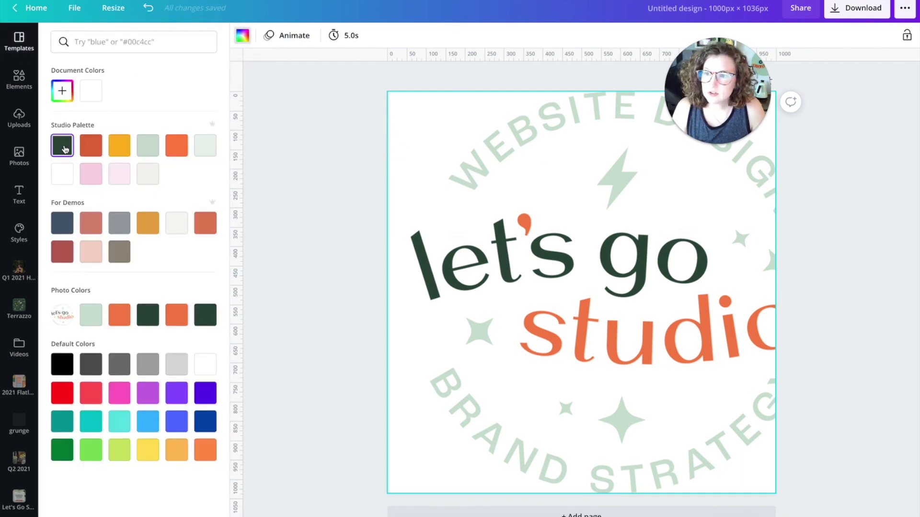
{"action": "left_click", "coordinate": [62, 145]}
{"action": "left_click", "coordinate": [564, 194]}
{"action": "left_click_drag", "start_coordinate": [563, 194], "coordinate": [540, 194]}
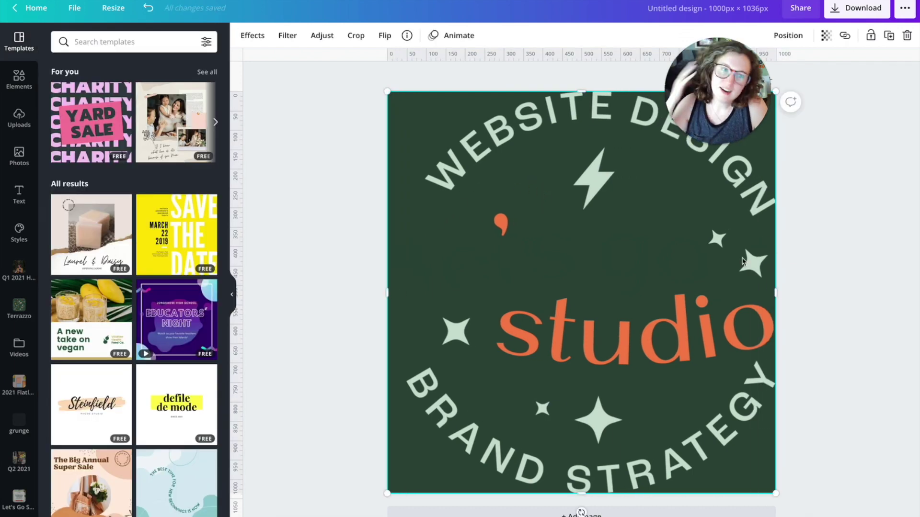
Step: Apply the Cherry Duotone effect to the logo, with both highlights and shadows set to white
{"action": "left_click", "coordinate": [247, 43]}
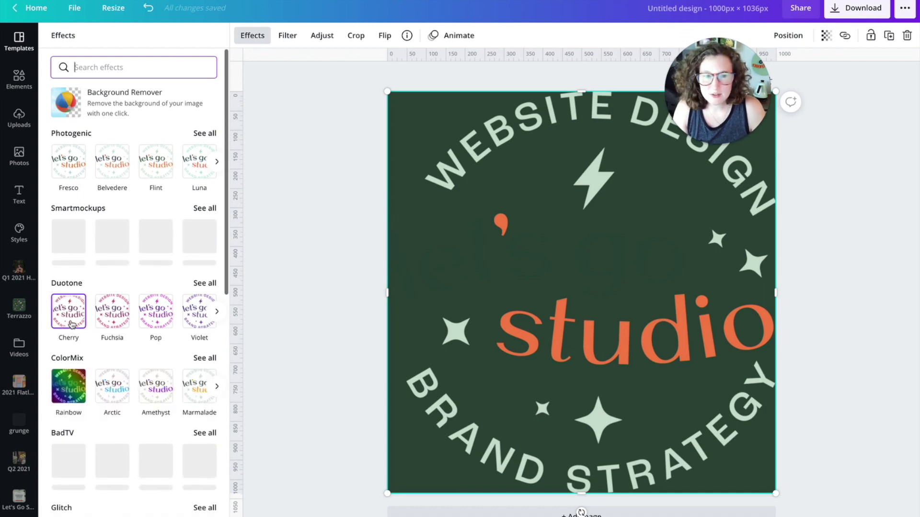
{"action": "left_click", "coordinate": [71, 324]}
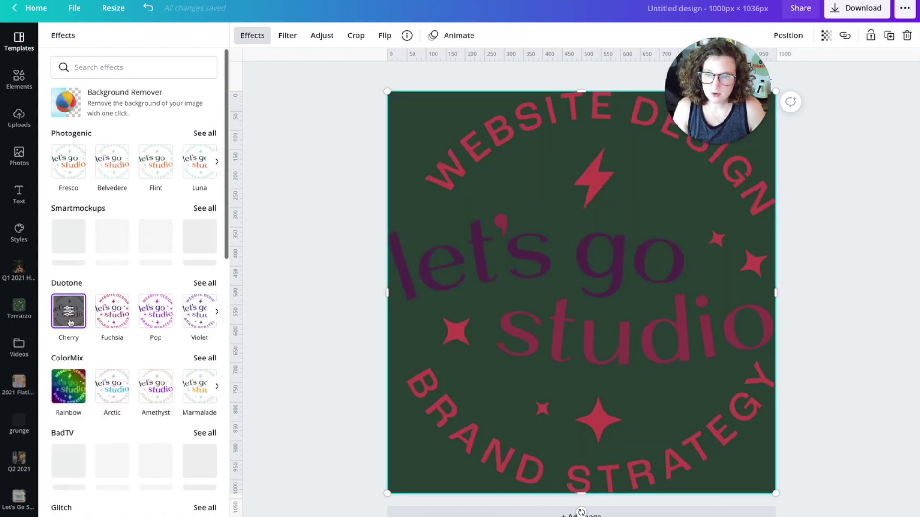
{"action": "left_click", "coordinate": [70, 316]}
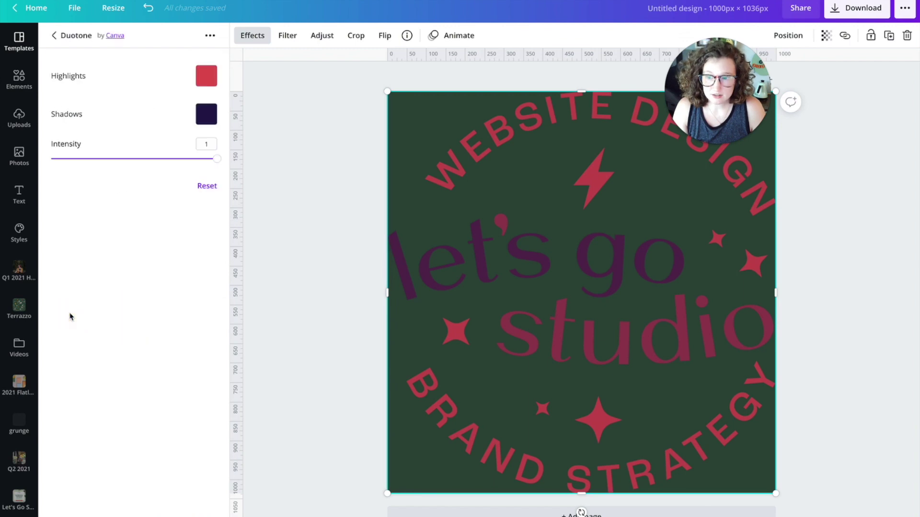
{"action": "left_click", "coordinate": [209, 83]}
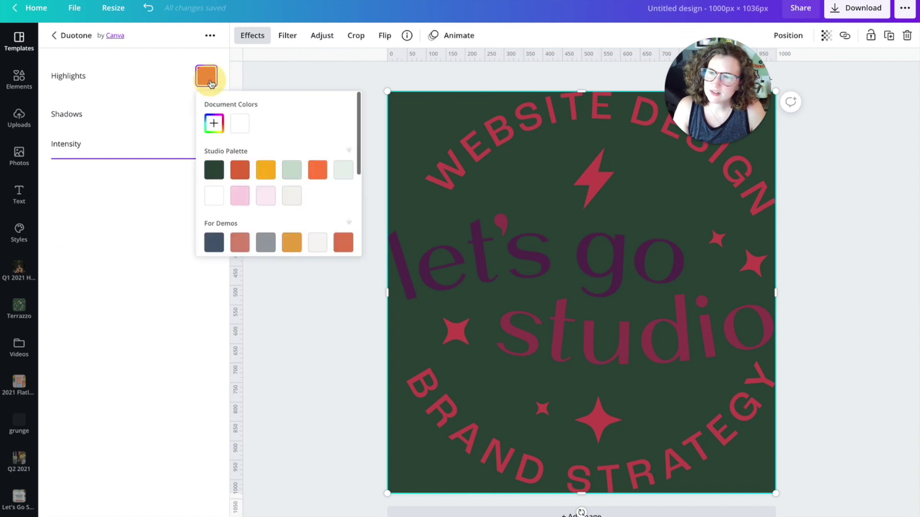
{"action": "left_click", "coordinate": [214, 196]}
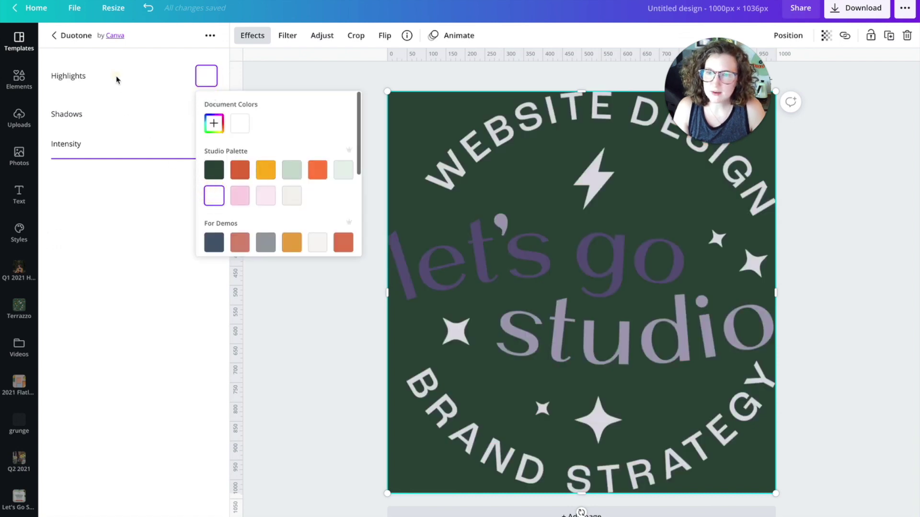
{"action": "left_click", "coordinate": [116, 80]}
{"action": "left_click", "coordinate": [207, 114]}
{"action": "left_click", "coordinate": [220, 236]}
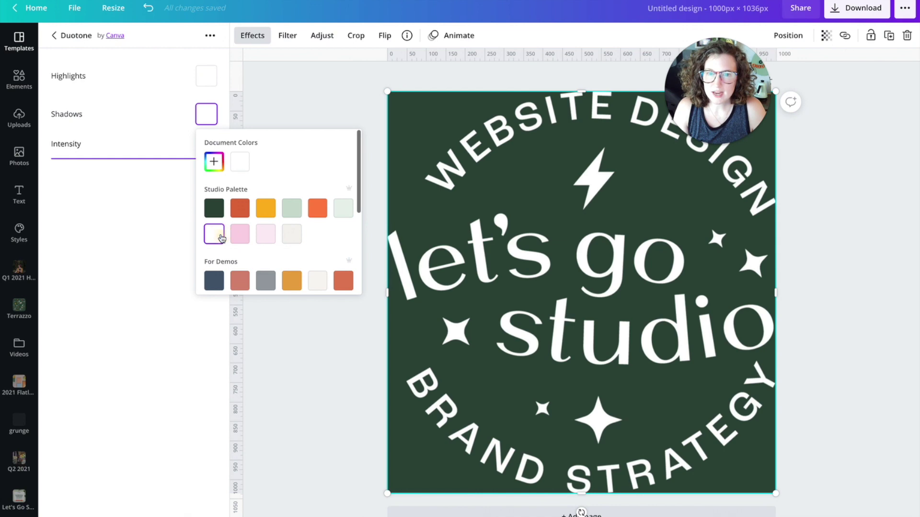
{"action": "left_click", "coordinate": [102, 102]}
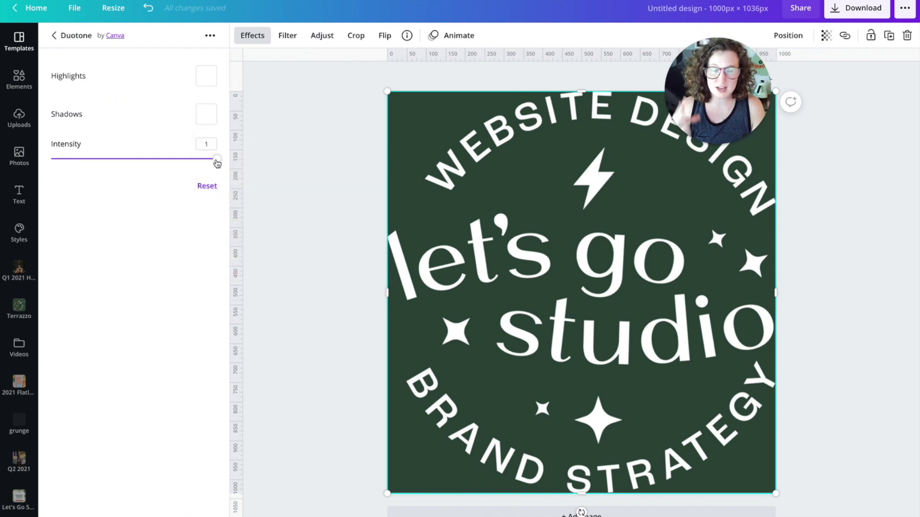
Step: Leave the effects panel and reselect the logo in the design titled 'White Logo'
{"action": "left_click", "coordinate": [53, 35]}
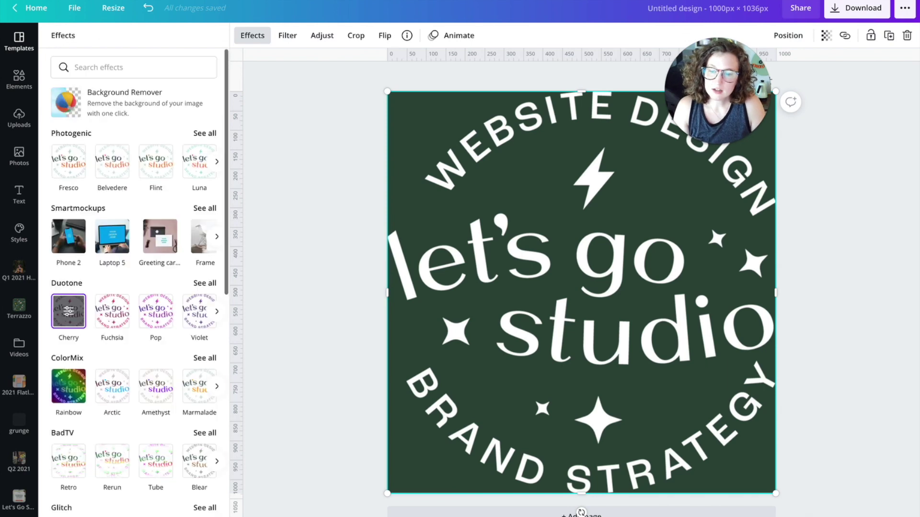
{"action": "left_click", "coordinate": [297, 263]}
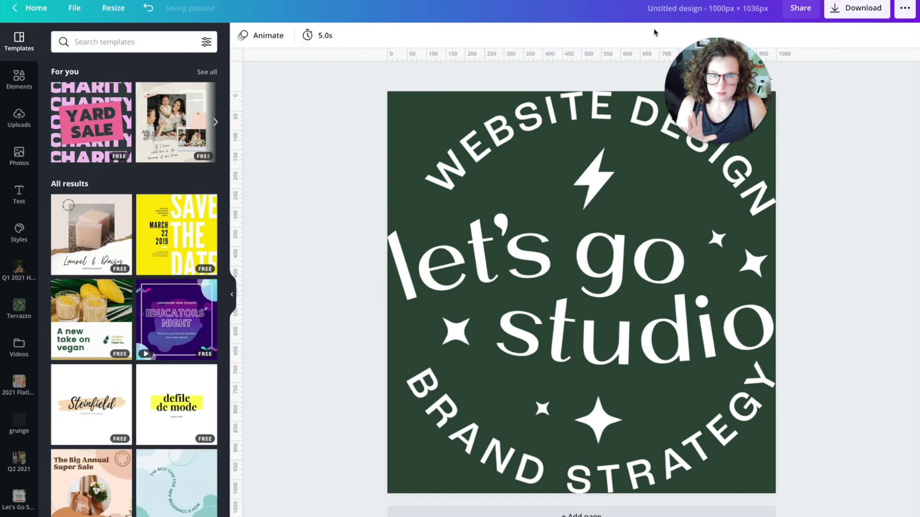
{"action": "left_click", "coordinate": [536, 171]}
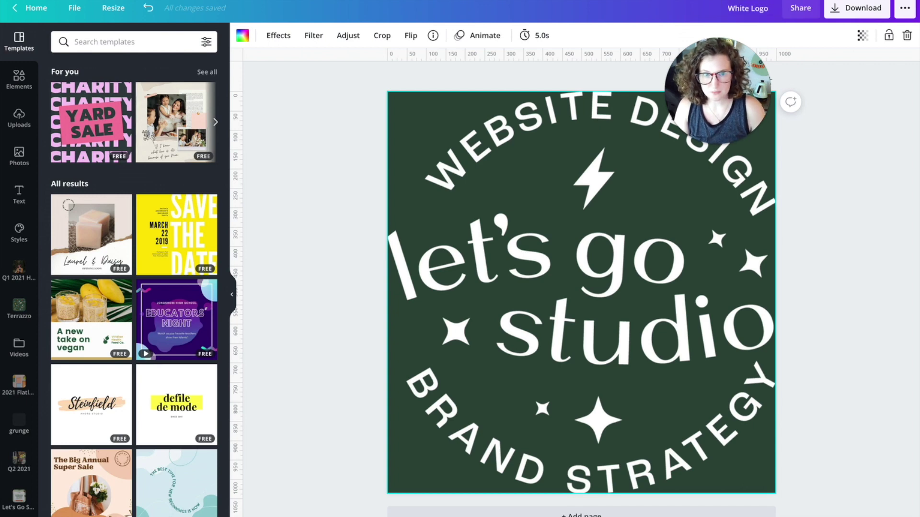
{"action": "left_click", "coordinate": [877, 17]}
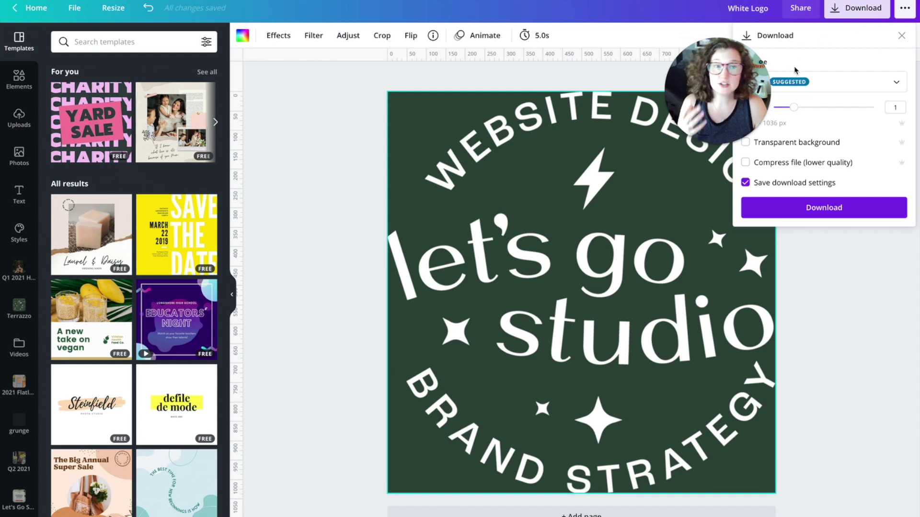
Step: Download 'White Logo' to the Desktop as a transparent 1500 × 1554 px PNG at 1.5× size
{"action": "left_click", "coordinate": [809, 143]}
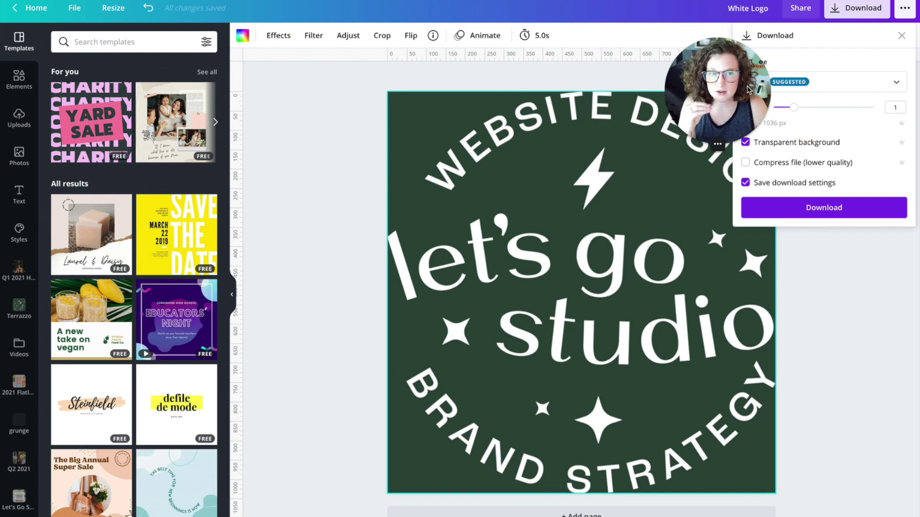
{"action": "left_click_drag", "start_coordinate": [748, 89], "coordinate": [658, 76]}
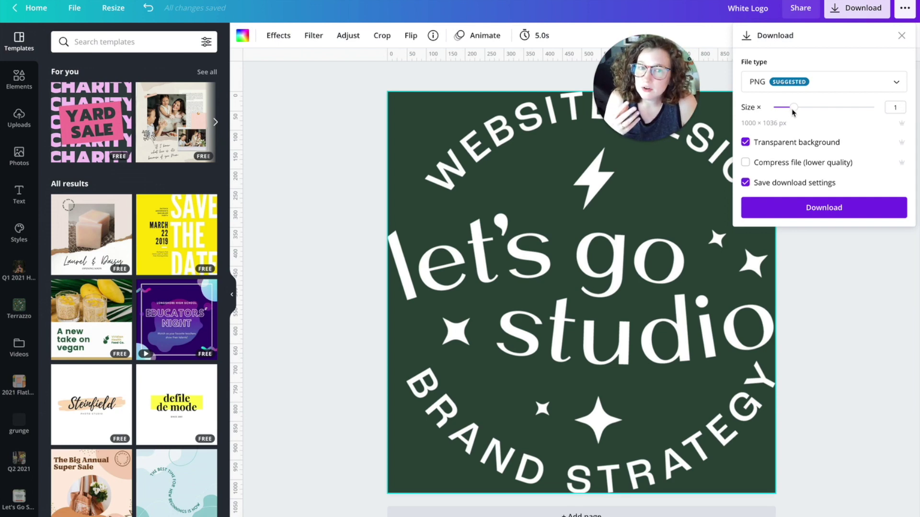
{"action": "left_click_drag", "start_coordinate": [793, 112], "coordinate": [830, 111]}
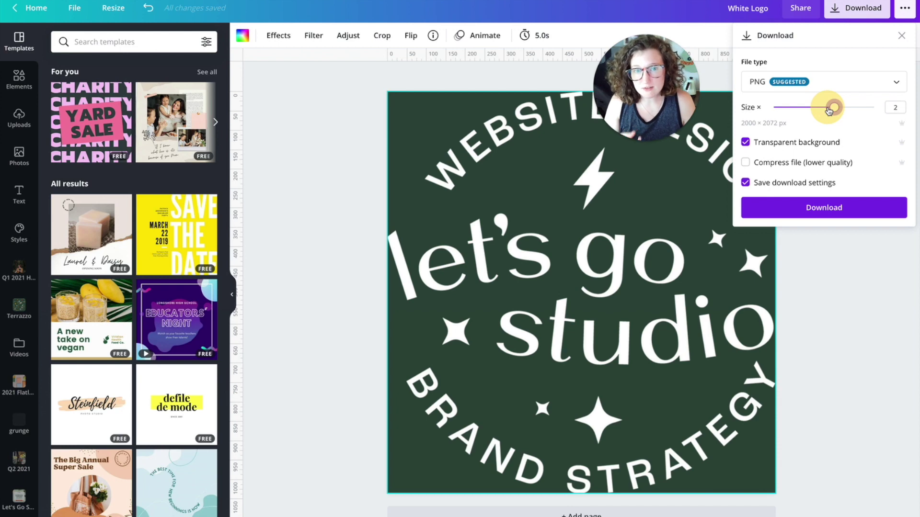
{"action": "left_click_drag", "start_coordinate": [829, 112], "coordinate": [808, 109]}
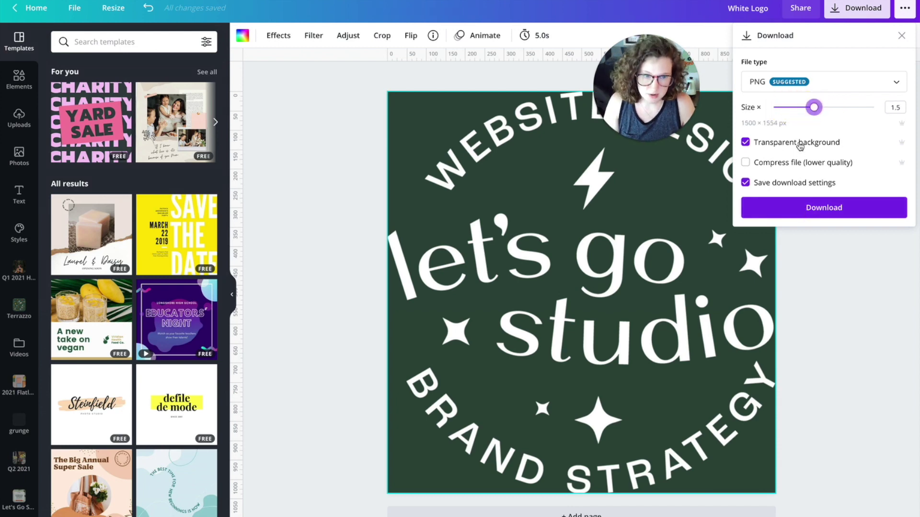
{"action": "left_click", "coordinate": [817, 206]}
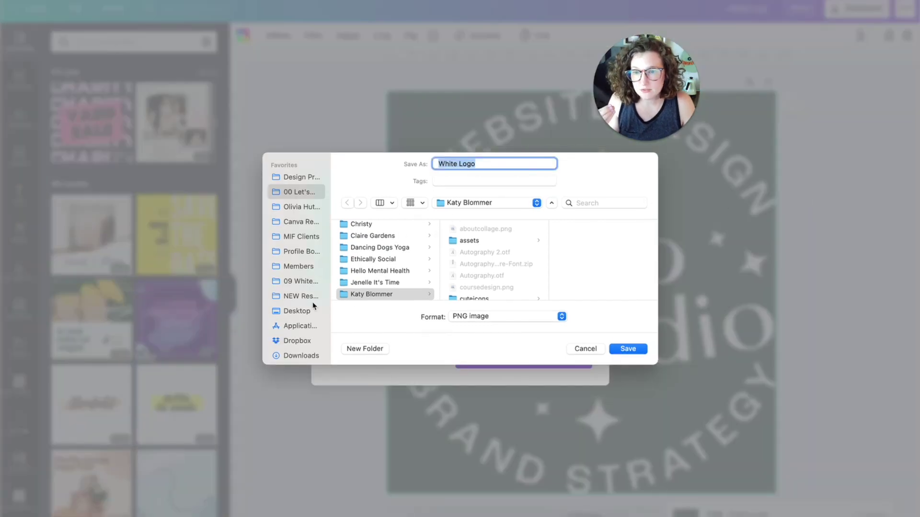
{"action": "left_click", "coordinate": [310, 309]}
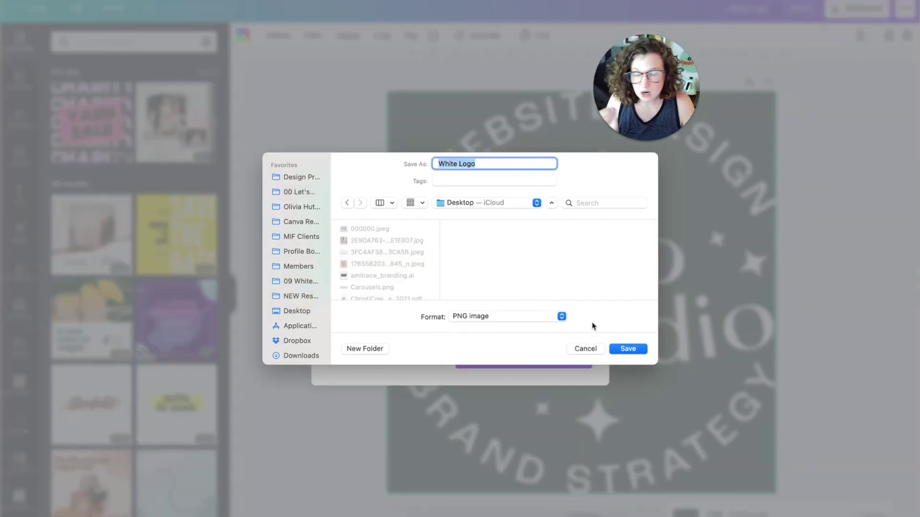
{"action": "left_click", "coordinate": [626, 350]}
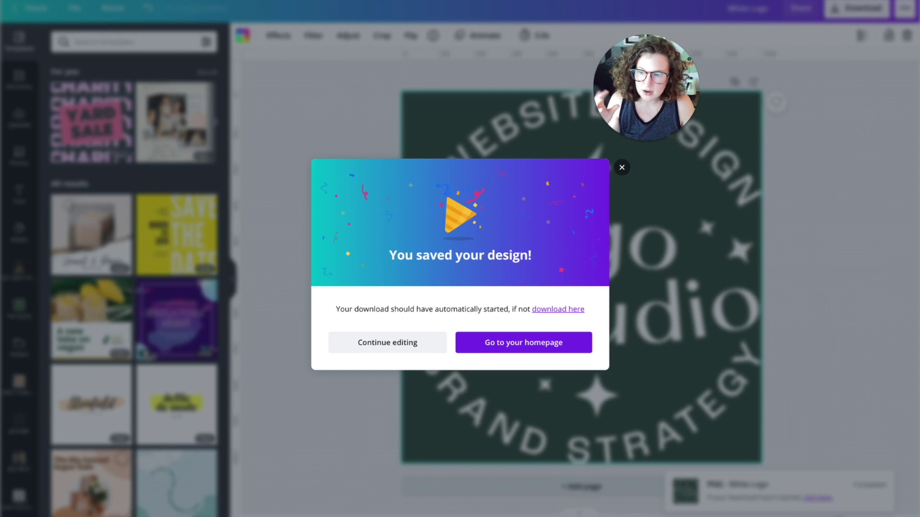
Step: Add a second page and give it an orange background from the Studio Palette
{"action": "left_click", "coordinate": [622, 168]}
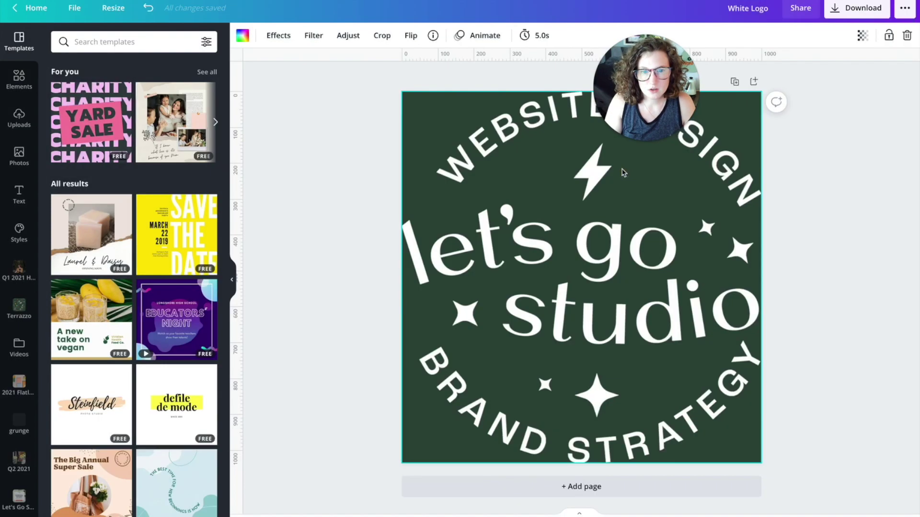
{"action": "left_click", "coordinate": [755, 83]}
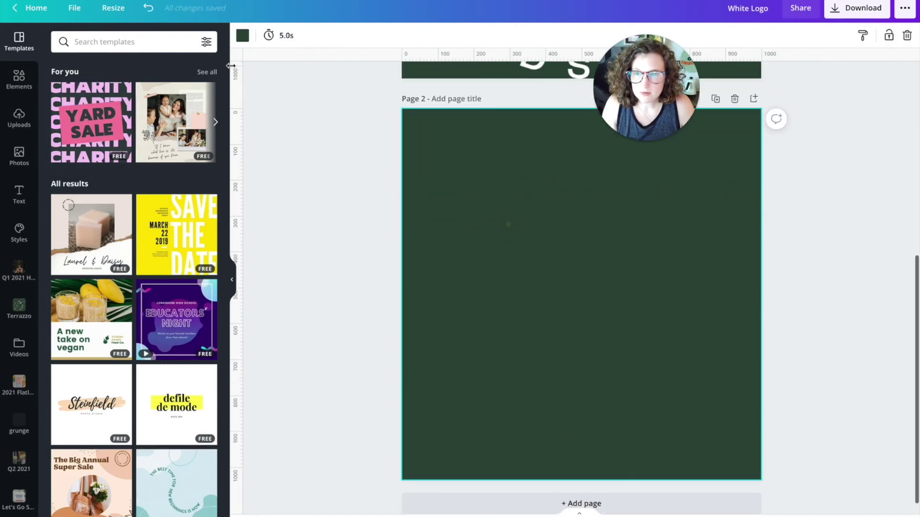
{"action": "left_click", "coordinate": [242, 35]}
{"action": "left_click", "coordinate": [91, 146]}
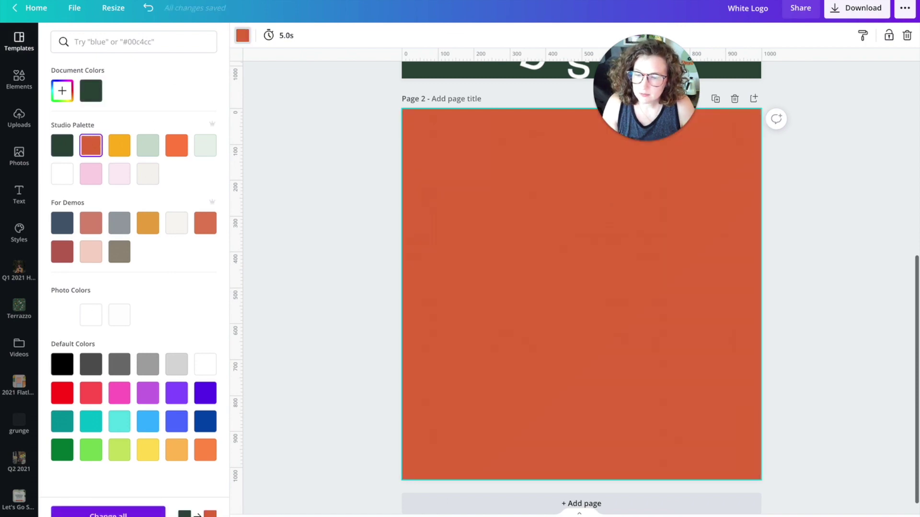
Step: Drag White Logo.png from Finder onto the orange page 2 and adjust its position
{"action": "key", "text": "super+Tab"}
{"action": "left_click_drag", "start_coordinate": [234, 170], "coordinate": [636, 197]}
{"action": "left_click", "coordinate": [587, 261]}
{"action": "left_click_drag", "start_coordinate": [587, 262], "coordinate": [583, 242]}
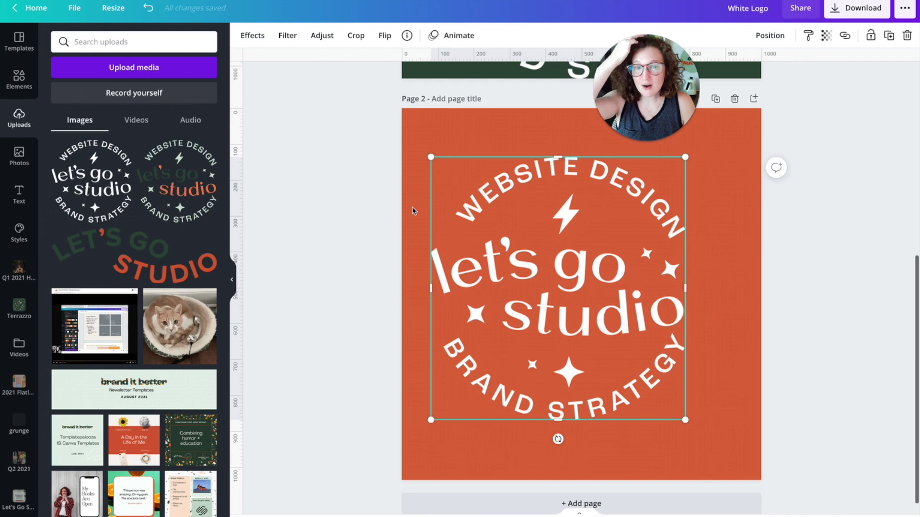
{"action": "left_click", "coordinate": [295, 238]}
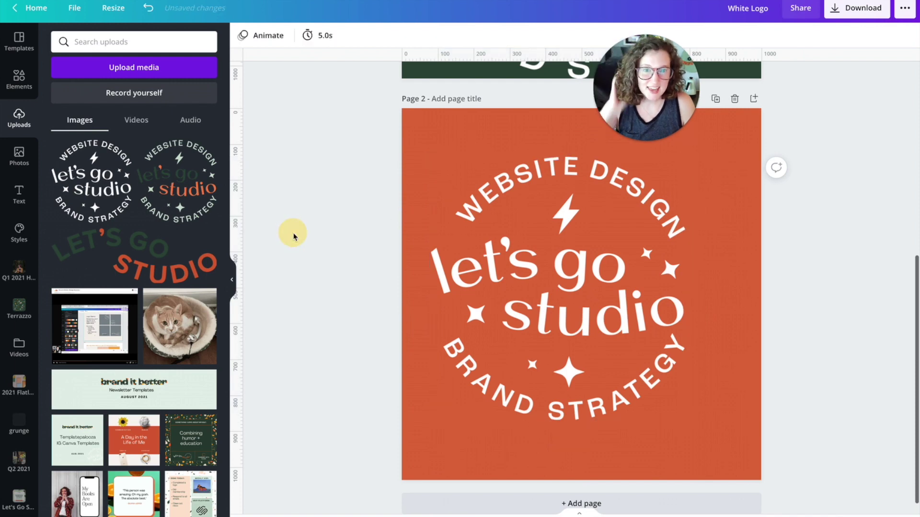
{"action": "scroll", "coordinate": [307, 230], "scroll_direction": "up", "scroll_amount": 8}
{"action": "left_click", "coordinate": [488, 206]}
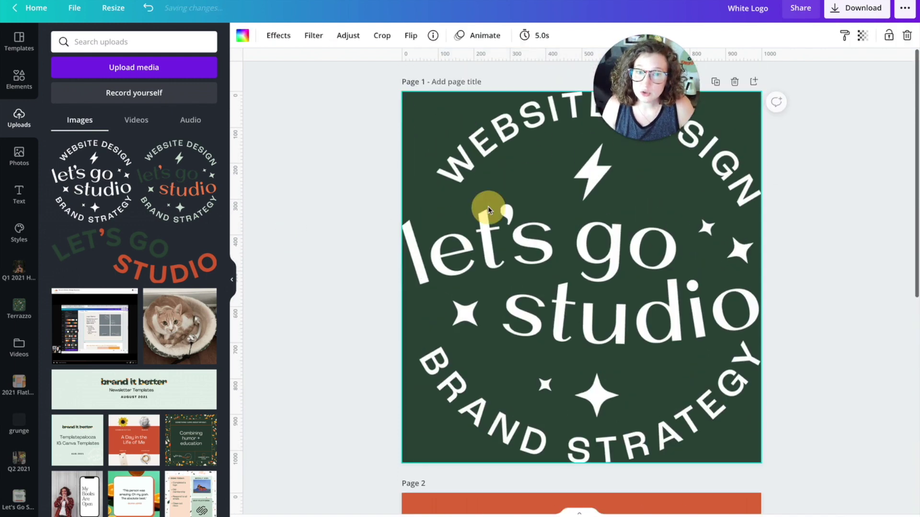
{"action": "scroll", "coordinate": [489, 239], "scroll_direction": "down", "scroll_amount": 4}
{"action": "left_click", "coordinate": [498, 364]}
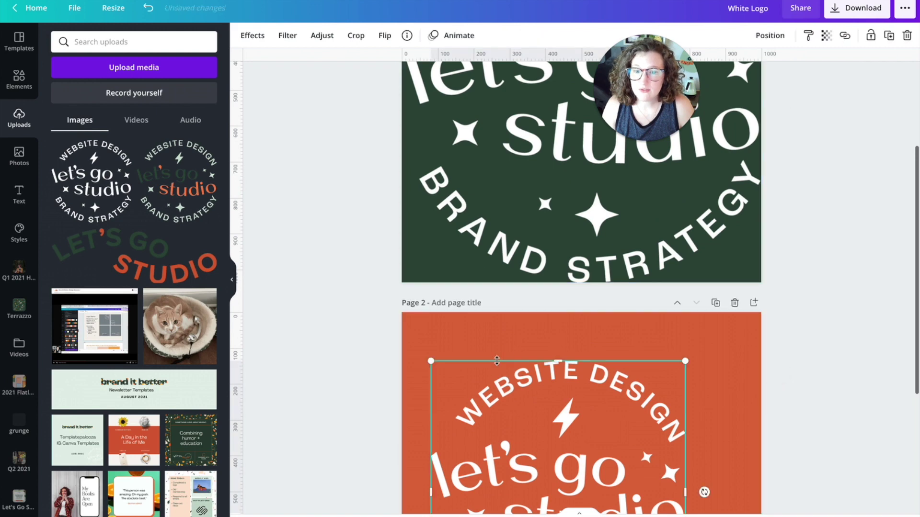
{"action": "left_click", "coordinate": [253, 35]}
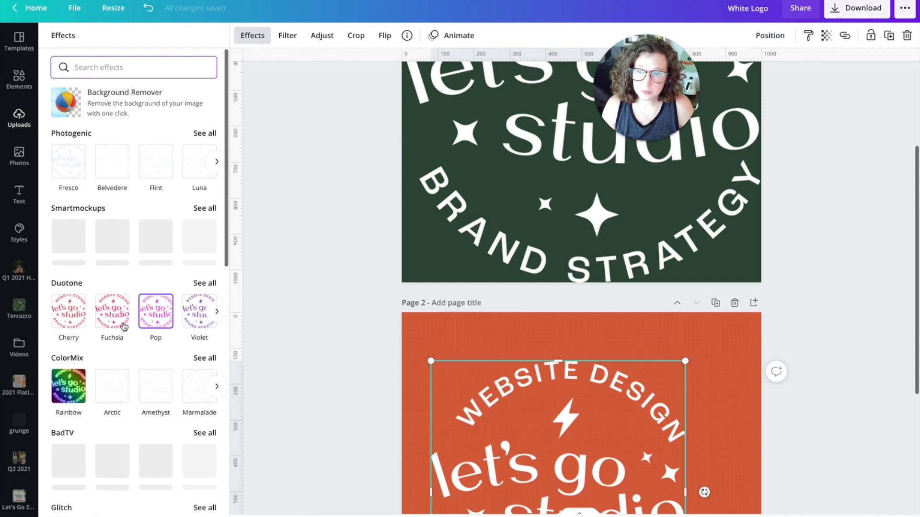
{"action": "left_click", "coordinate": [202, 283]}
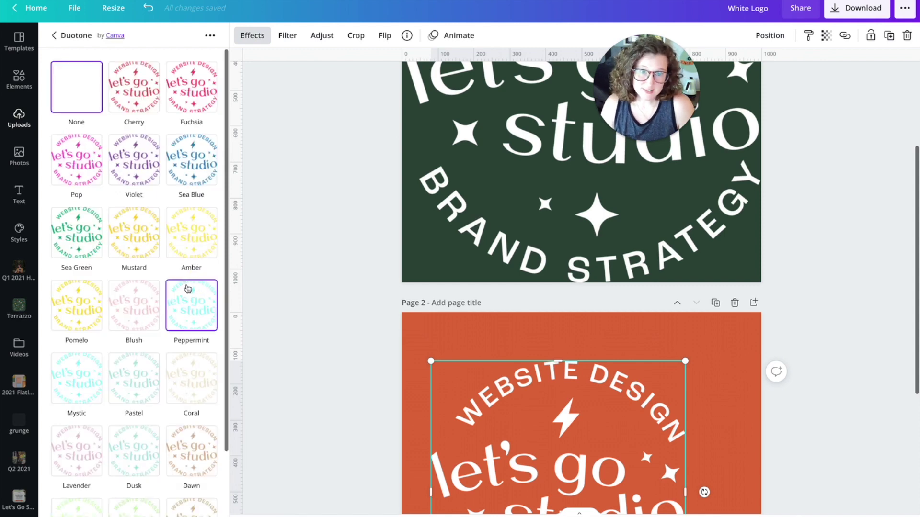
{"action": "scroll", "coordinate": [129, 240], "scroll_direction": "down", "scroll_amount": 3}
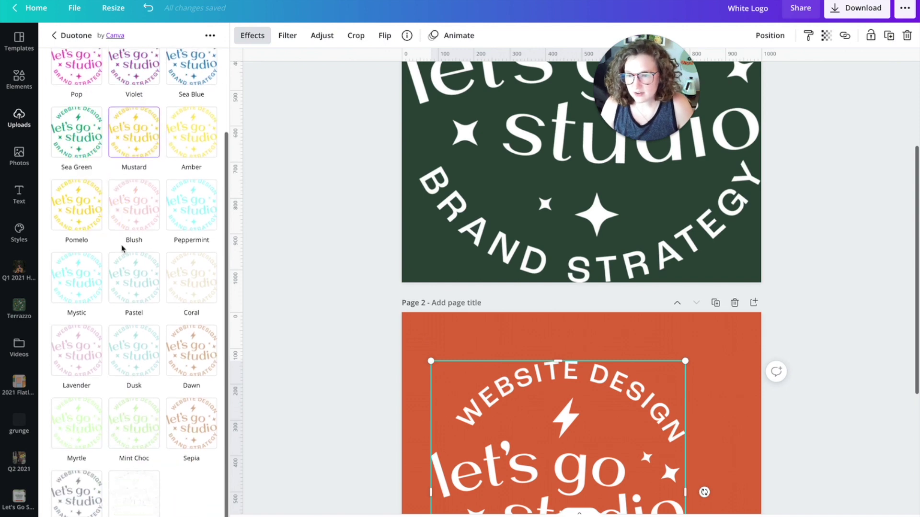
{"action": "scroll", "coordinate": [137, 257], "scroll_direction": "up", "scroll_amount": 3}
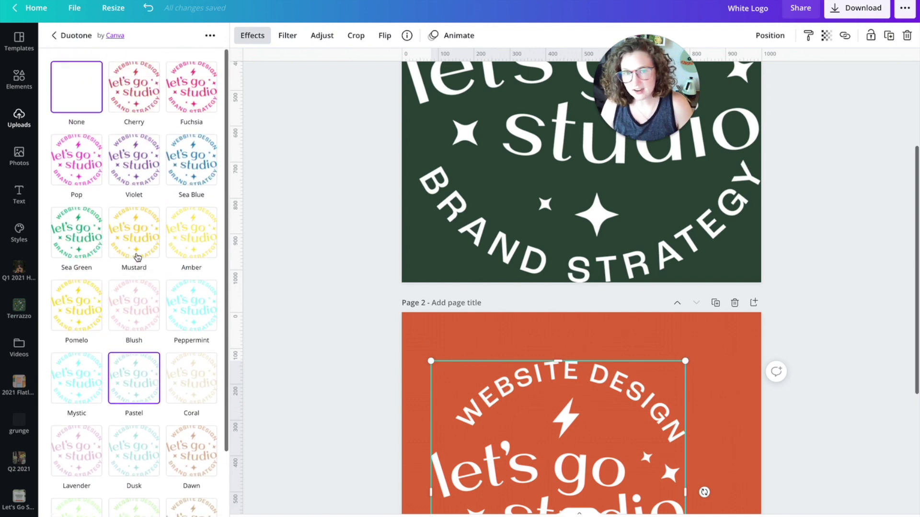
{"action": "left_click", "coordinate": [292, 214]}
{"action": "scroll", "coordinate": [294, 215], "scroll_direction": "up", "scroll_amount": 4}
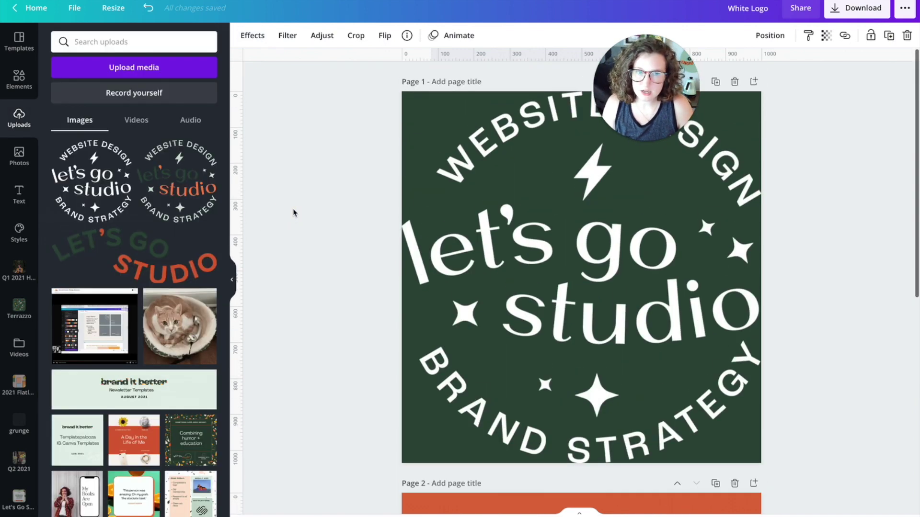
{"action": "left_click", "coordinate": [294, 211]}
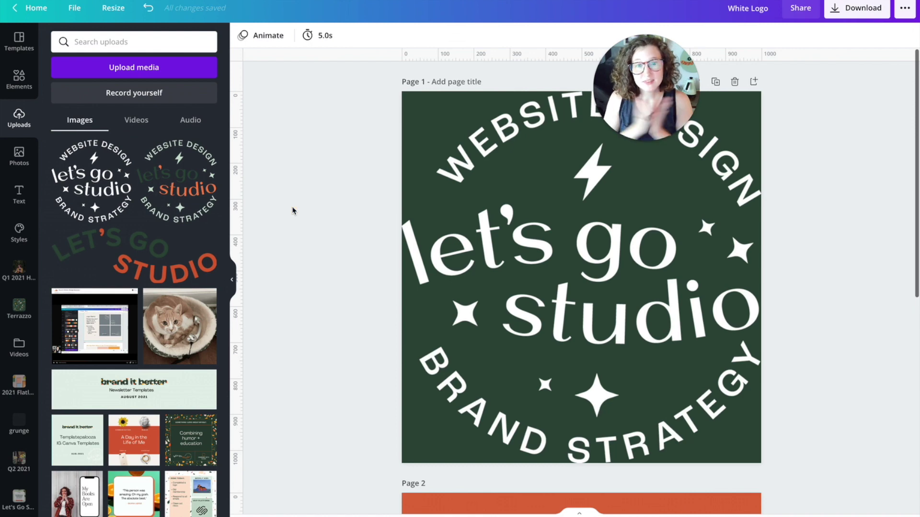